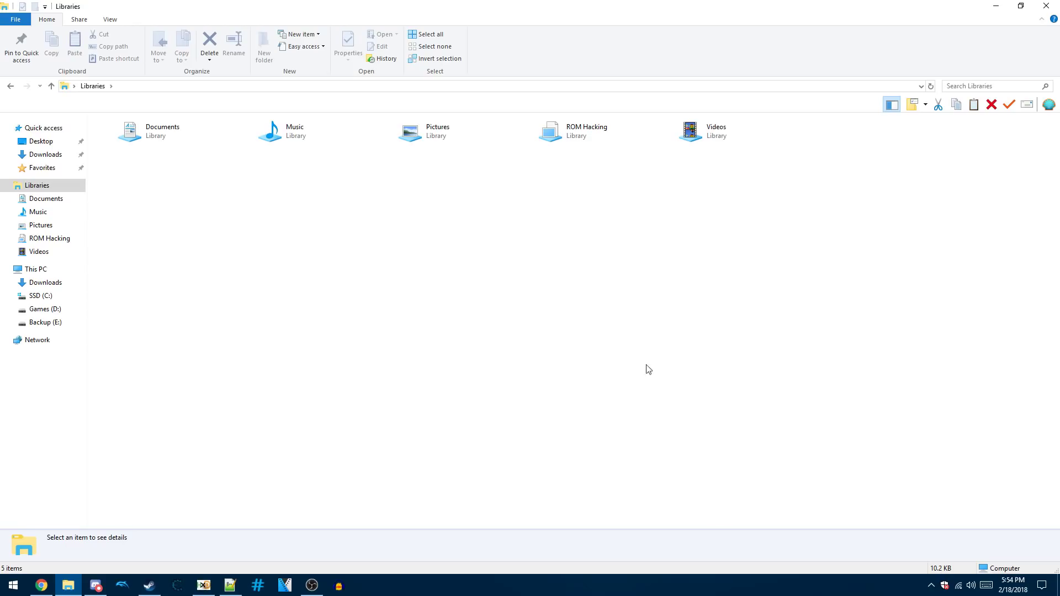
Download nx-hbmenu_v1.0.0.zip from the release page and open it to reveal hbmenu.nro
{"action": "left_click", "coordinate": [56, 589]}
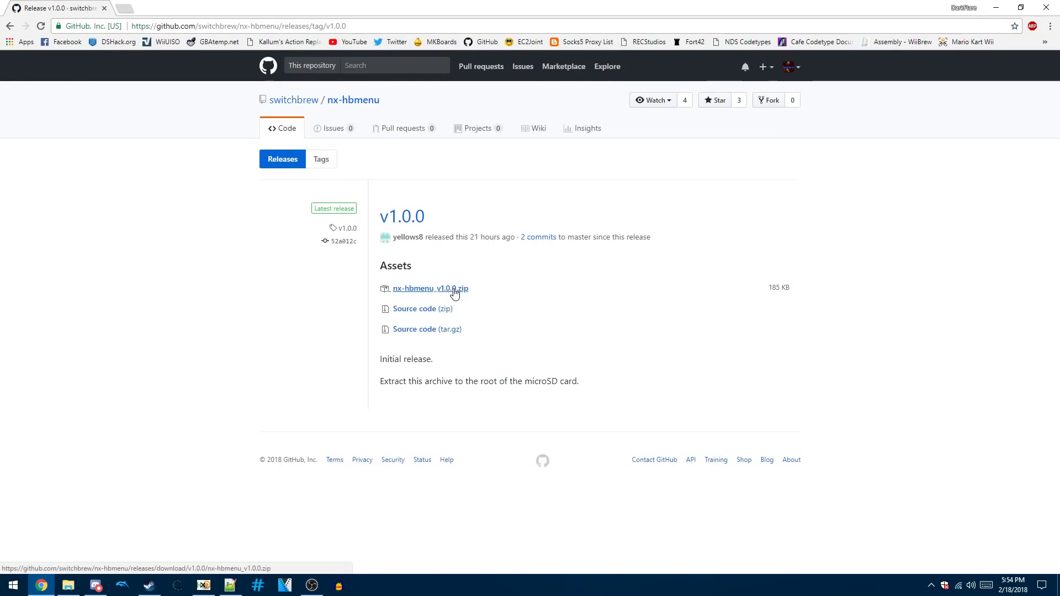
{"action": "left_click", "coordinate": [455, 289]}
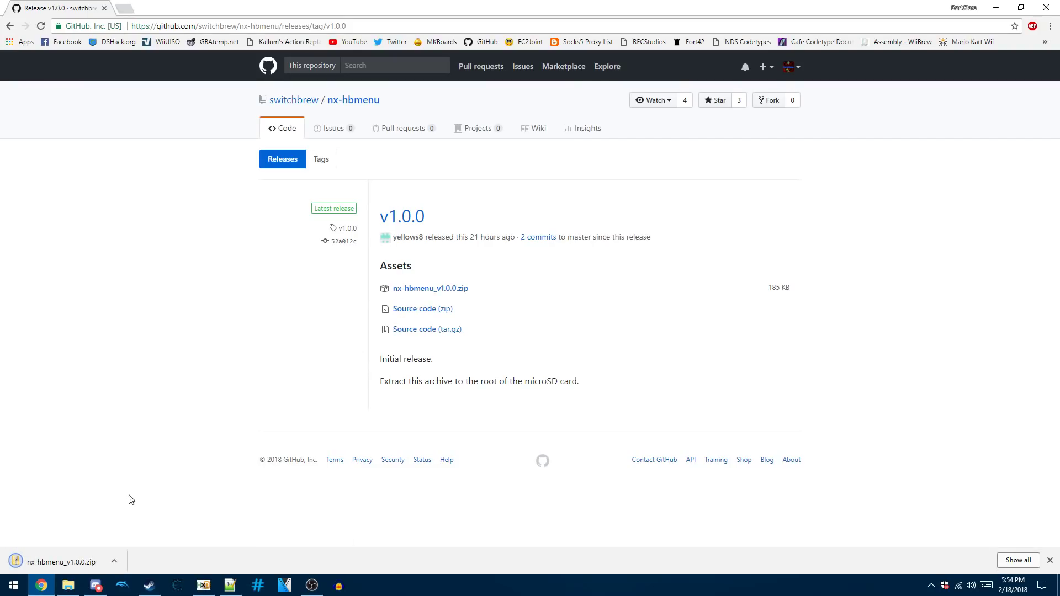
{"action": "left_click", "coordinate": [79, 561]}
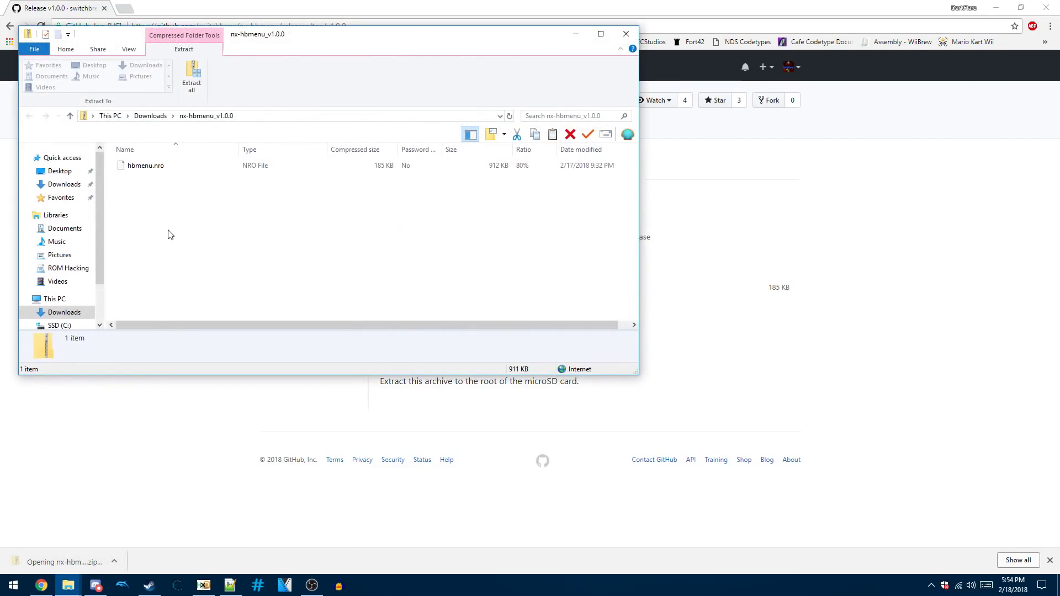
Copy hbmenu.nro from the opened archive
{"action": "left_click", "coordinate": [169, 170]}
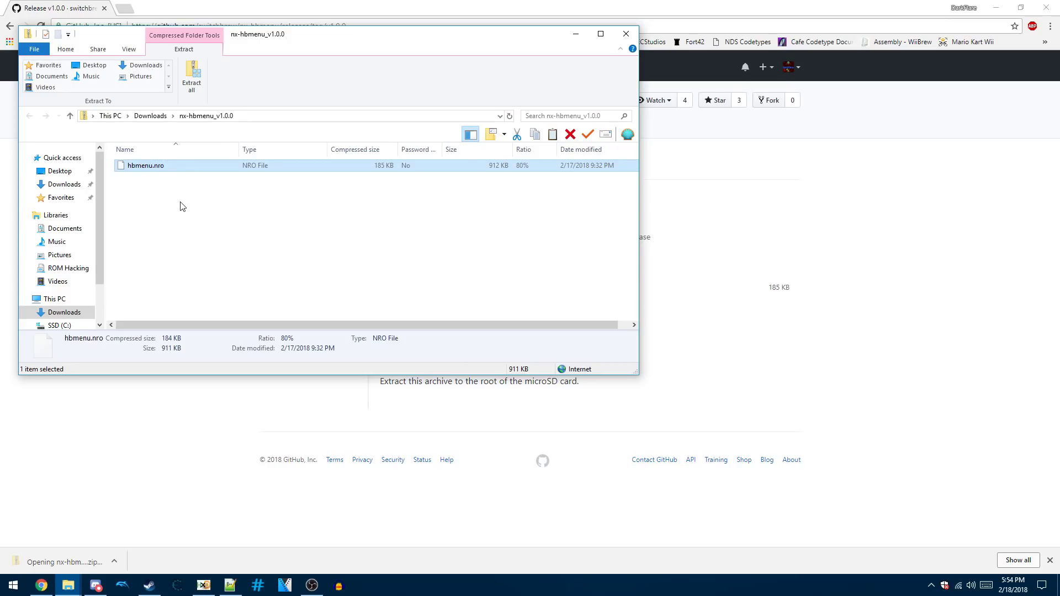
{"action": "right_click", "coordinate": [159, 179]}
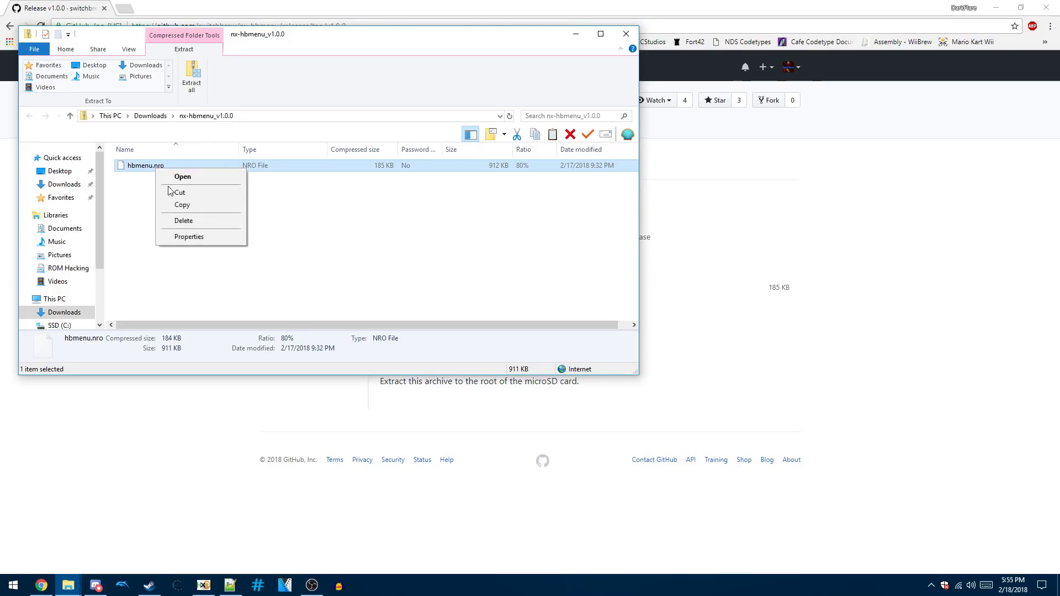
{"action": "left_click", "coordinate": [179, 208]}
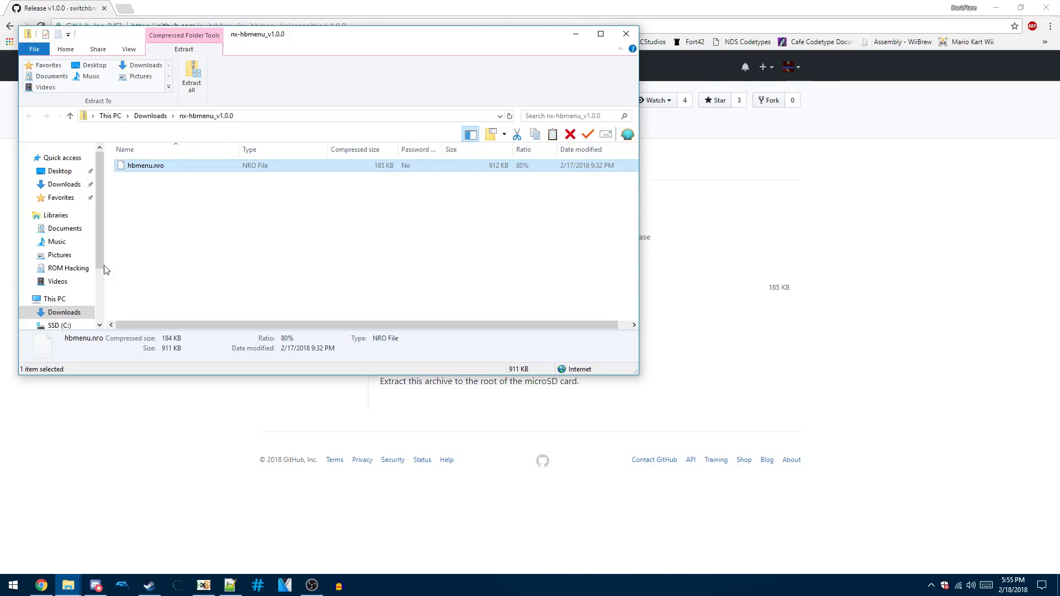
Paste hbmenu.nro into the root of USB Drive (F:)
{"action": "left_click", "coordinate": [74, 297]}
{"action": "left_click", "coordinate": [187, 241]}
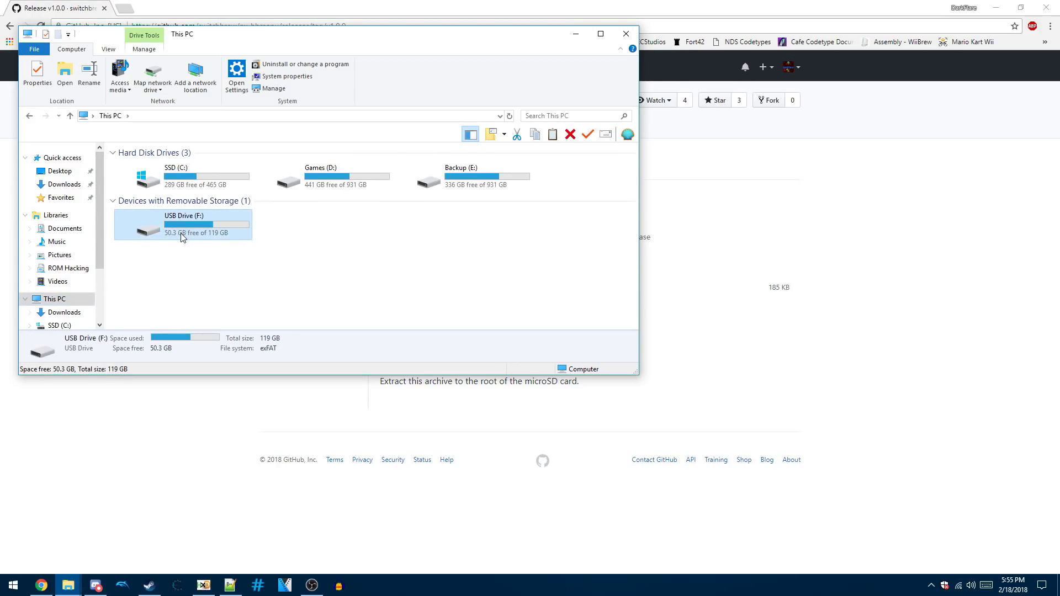
{"action": "double_click", "coordinate": [182, 237]}
{"action": "right_click", "coordinate": [187, 204]}
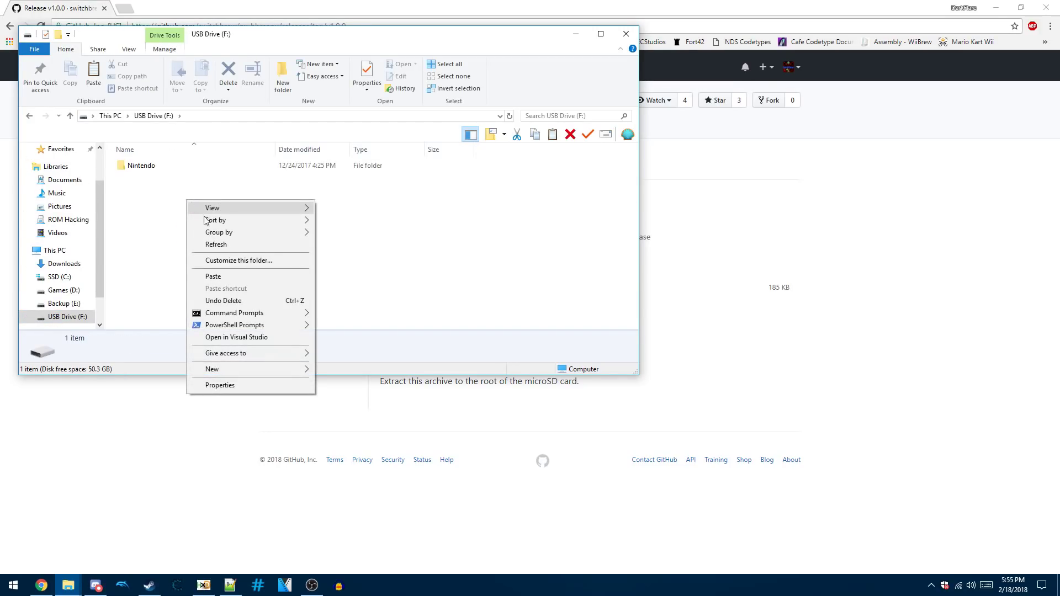
{"action": "left_click", "coordinate": [269, 275]}
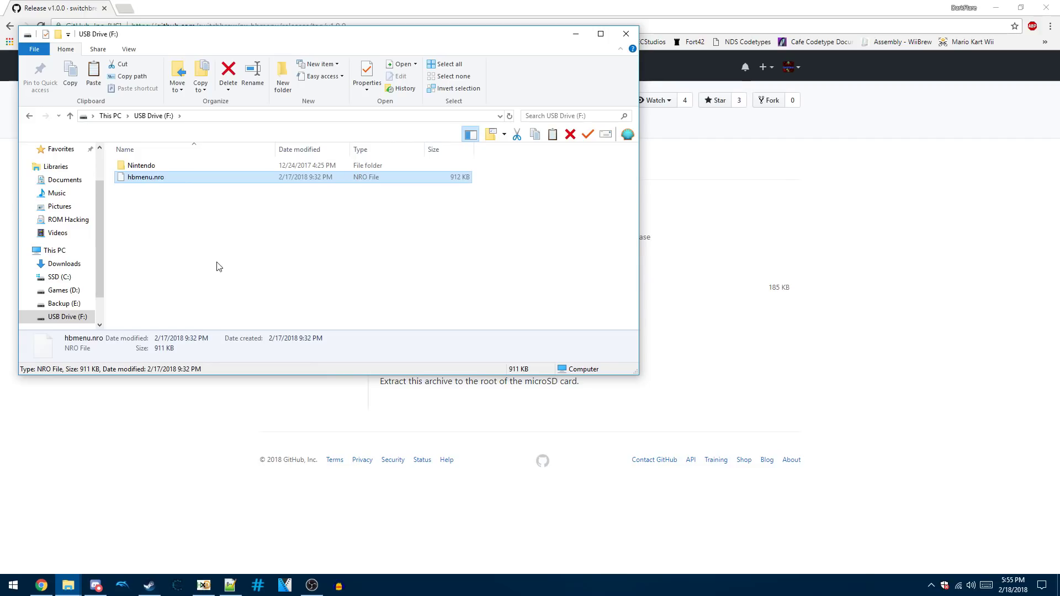
Safely eject USB Drive (F:)
{"action": "right_click", "coordinate": [77, 322]}
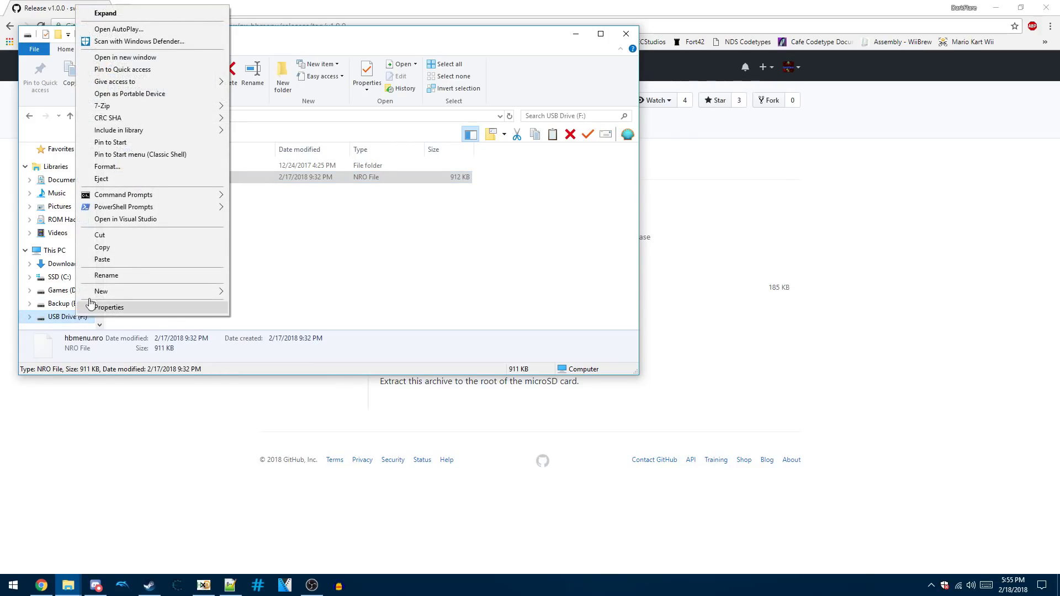
{"action": "left_click", "coordinate": [158, 183]}
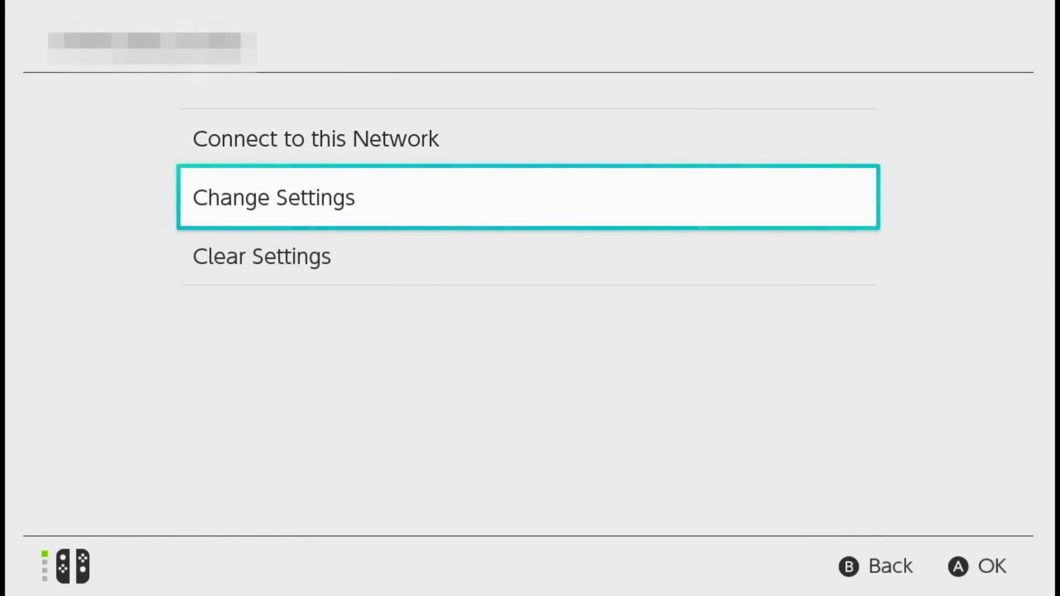
Change the network's DNS Settings from Automatic to Manual
{"action": "key", "text": "Down"}
{"action": "key", "text": "Down"}
{"action": "key", "text": "Down"}
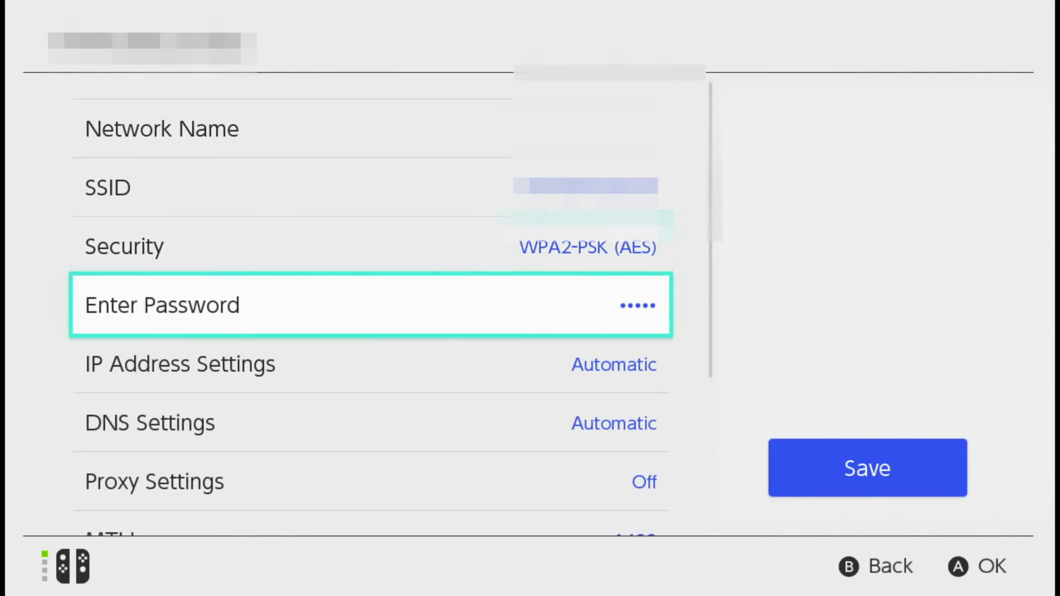
{"action": "key", "text": "Down"}
{"action": "key", "text": "Down"}
{"action": "key", "text": "Return"}
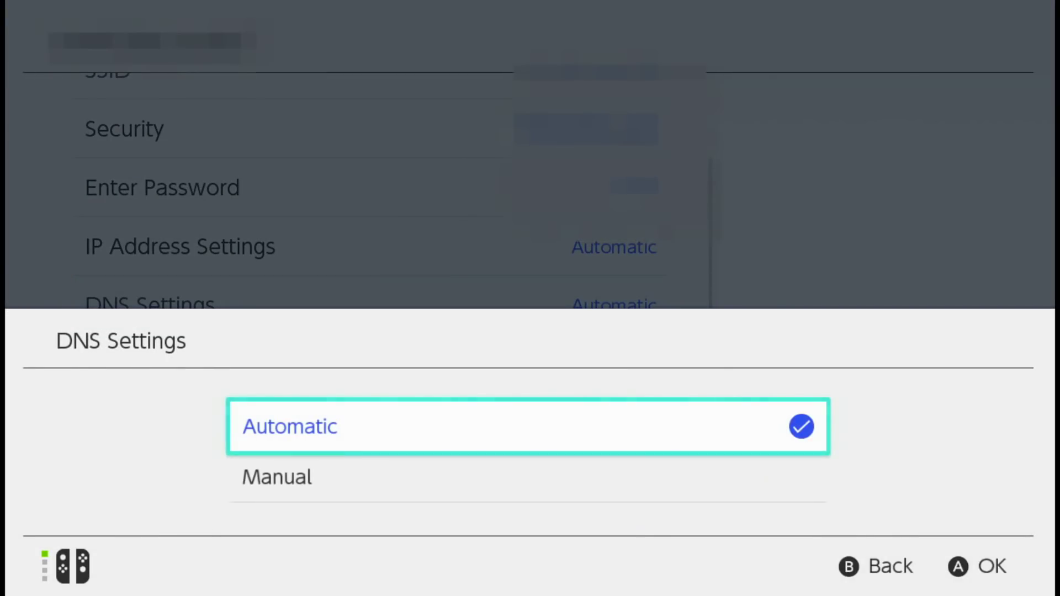
{"action": "key", "text": "Down"}
{"action": "key", "text": "Return"}
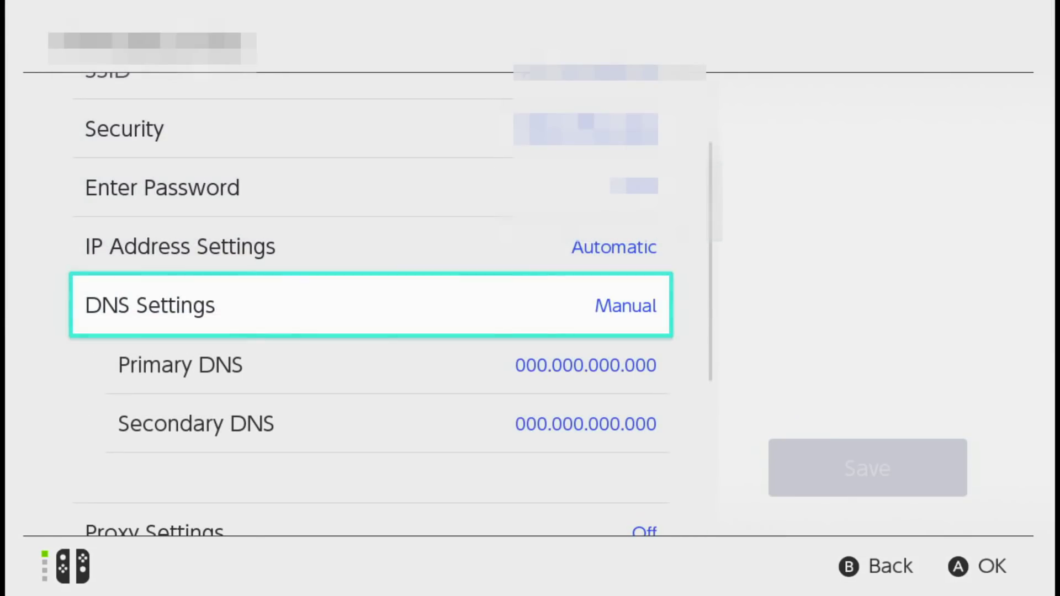
{"action": "key", "text": "Down"}
Clear the placeholder and enter 104.236.106.125 as the primary DNS
{"action": "key", "text": "Return"}
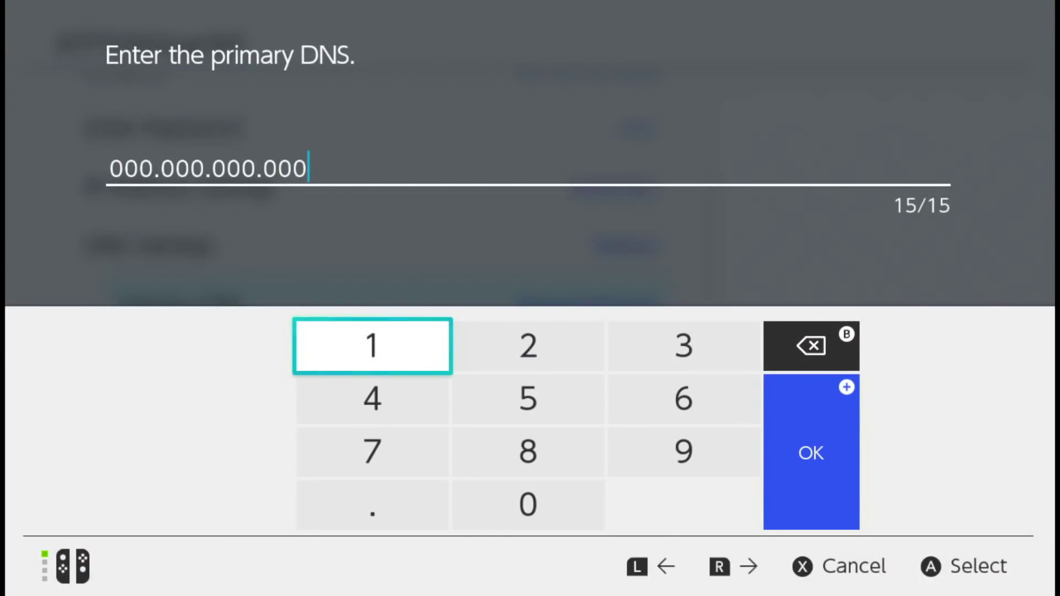
{"action": "key", "text": "BackSpace"}
{"action": "key", "text": "BackSpace"}
{"action": "key", "text": "BackSpace"}
{"action": "key", "text": "BackSpace"}
{"action": "key", "text": "BackSpace"}
{"action": "key", "text": "BackSpace"}
{"action": "key", "text": "BackSpace"}
{"action": "key", "text": "BackSpace"}
{"action": "key", "text": "BackSpace"}
{"action": "key", "text": "BackSpace"}
{"action": "key", "text": "BackSpace"}
{"action": "key", "text": "BackSpace"}
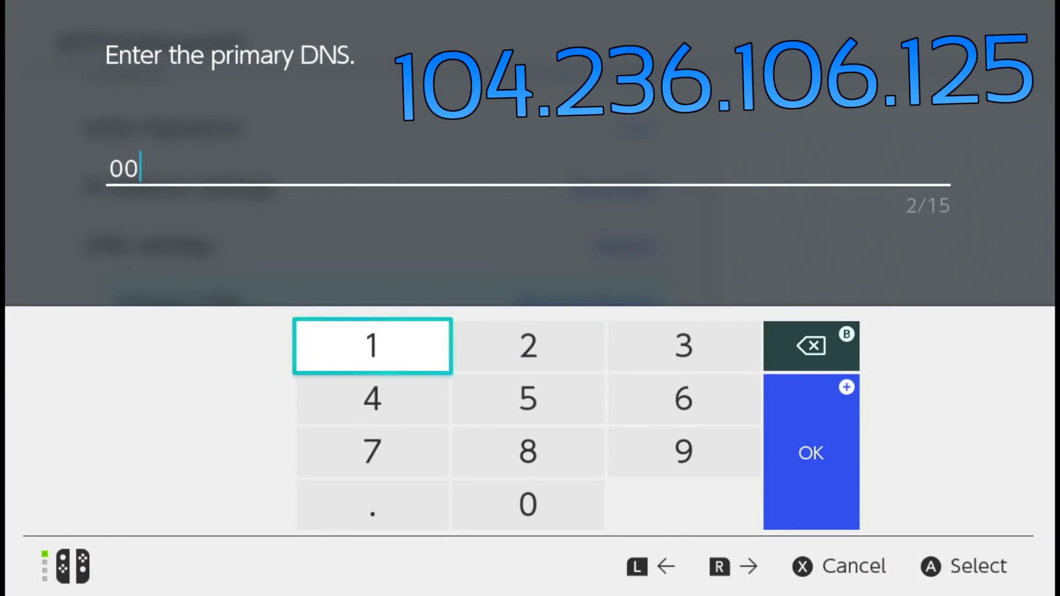
{"action": "key", "text": "BackSpace"}
{"action": "key", "text": "BackSpace"}
{"action": "type", "text": "10"}
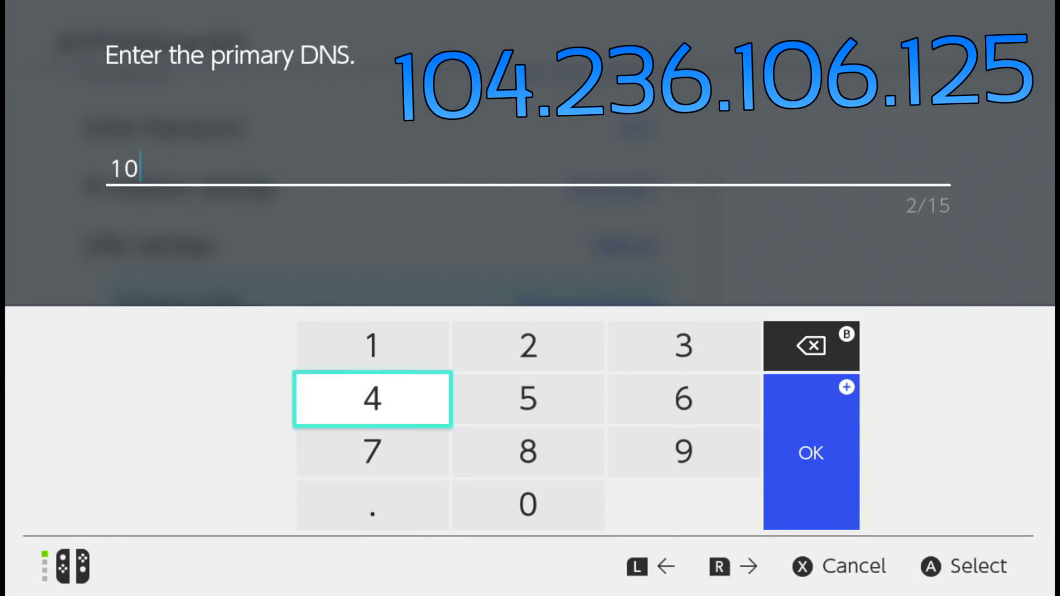
{"action": "type", "text": "4.236."}
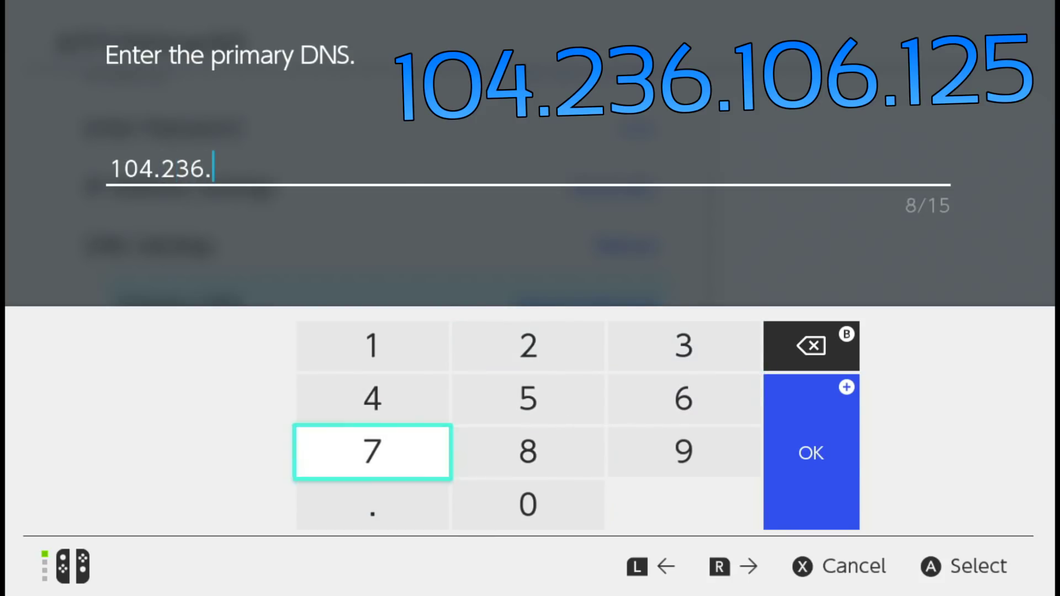
{"action": "type", "text": "106."}
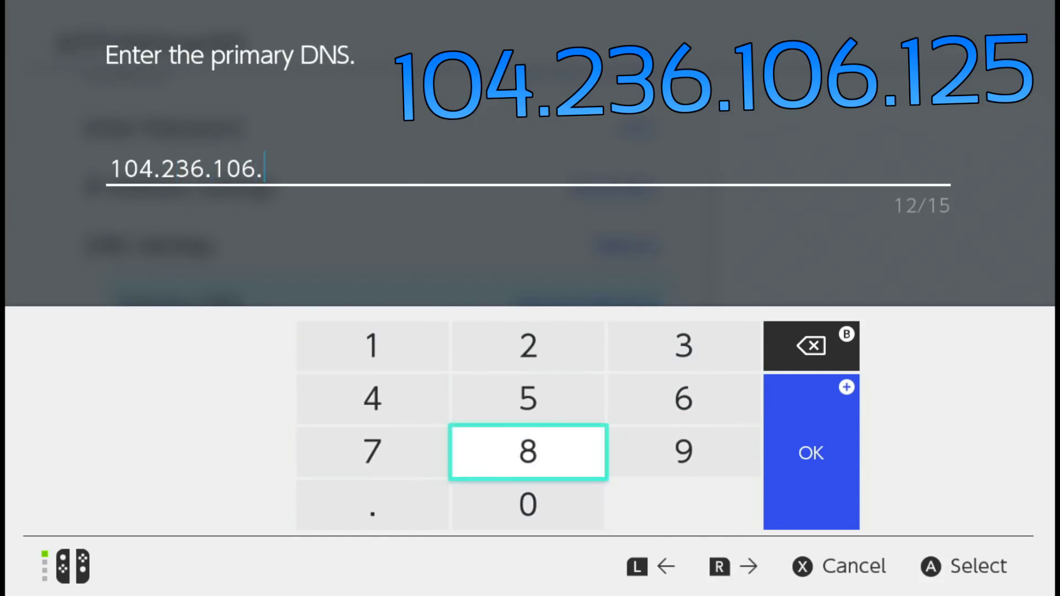
{"action": "type", "text": "125"}
{"action": "key", "text": "Return"}
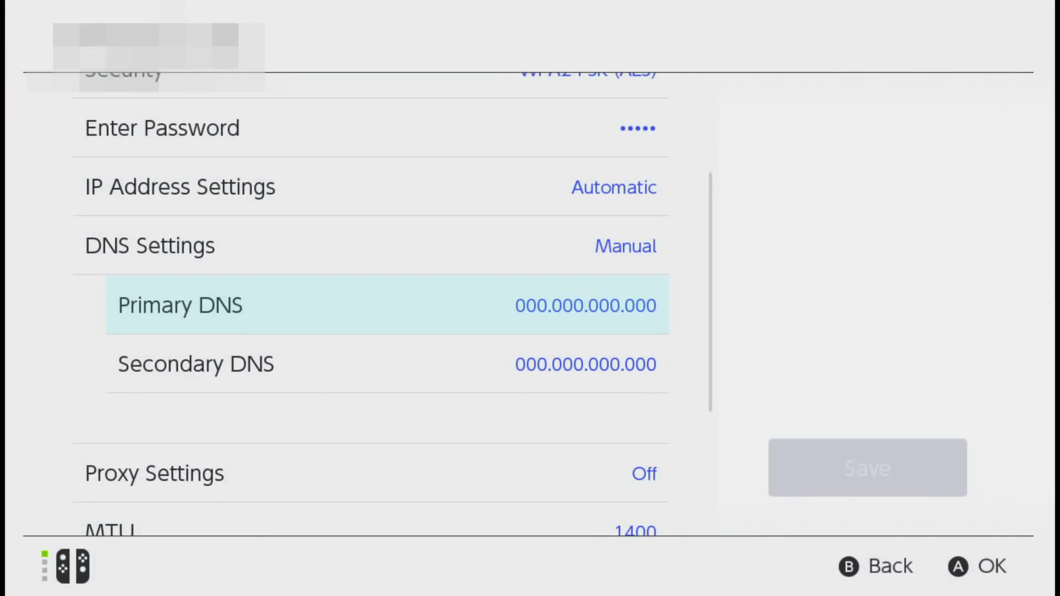
Save the network settings with the new primary DNS
{"action": "key", "text": "Right"}
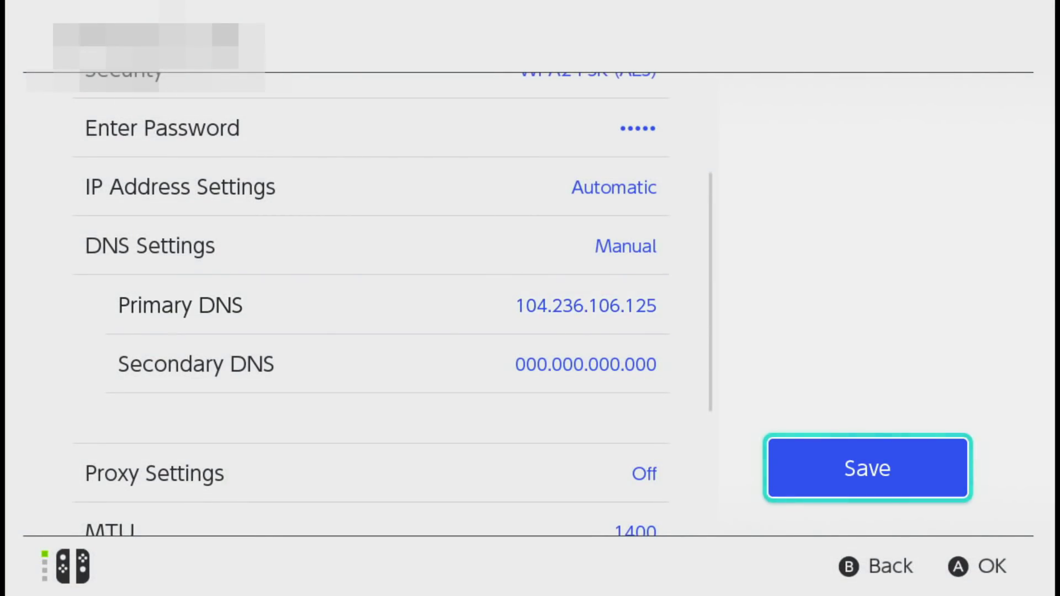
{"action": "key", "text": "Return"}
Connect to the network with the new DNS and install the Homebrew Launcher from its page
{"action": "key", "text": "Return"}
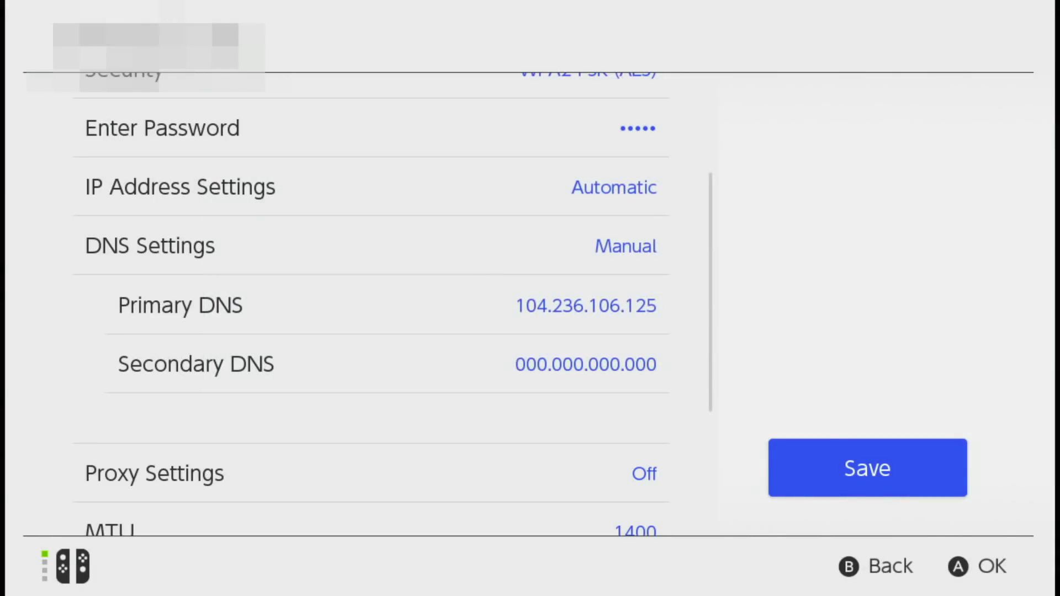
{"action": "key", "text": "Up"}
{"action": "key", "text": "Return"}
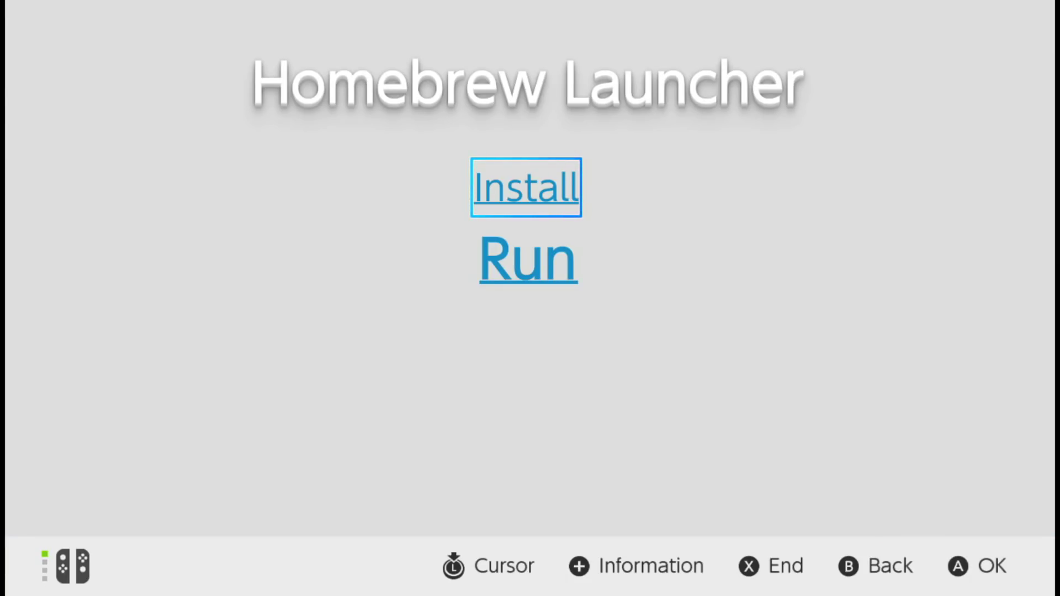
{"action": "key", "text": "Return"}
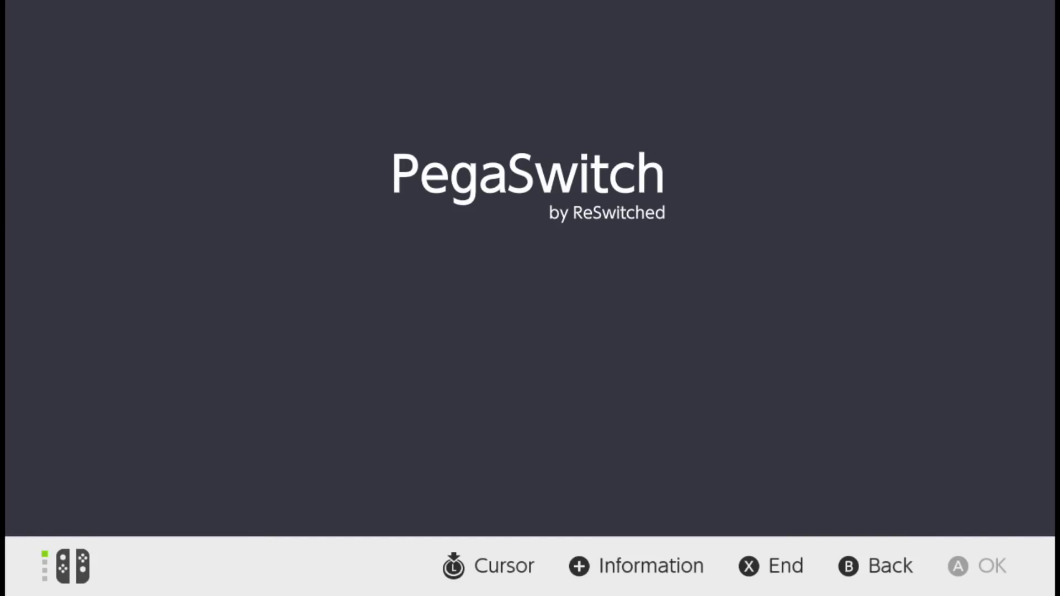
Leave PegaSwitch and go to System Settings from the home menu
{"action": "key", "text": "Escape"}
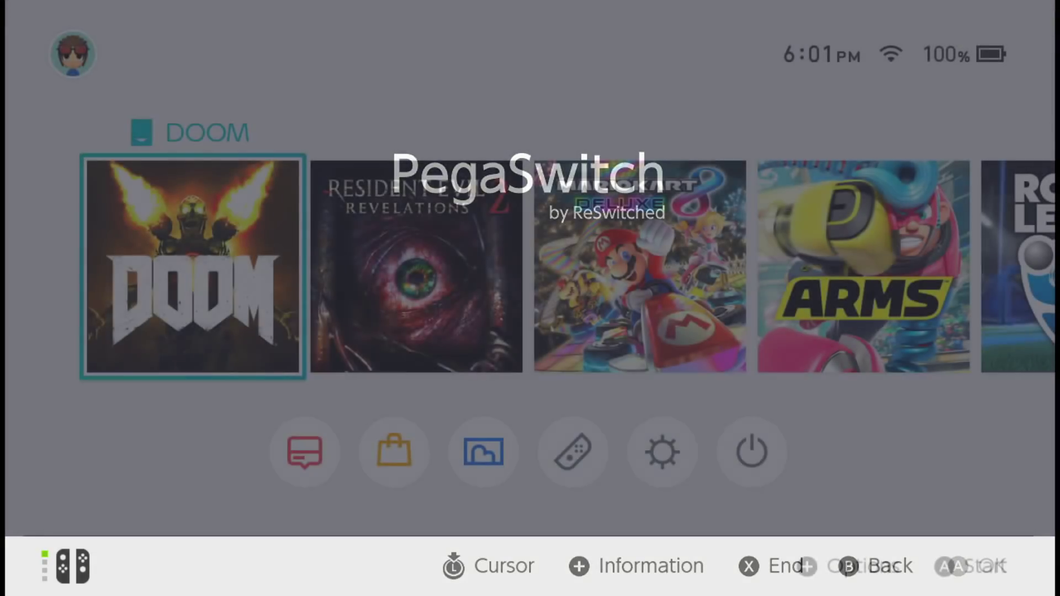
{"action": "key", "text": "Down"}
{"action": "key", "text": "Right"}
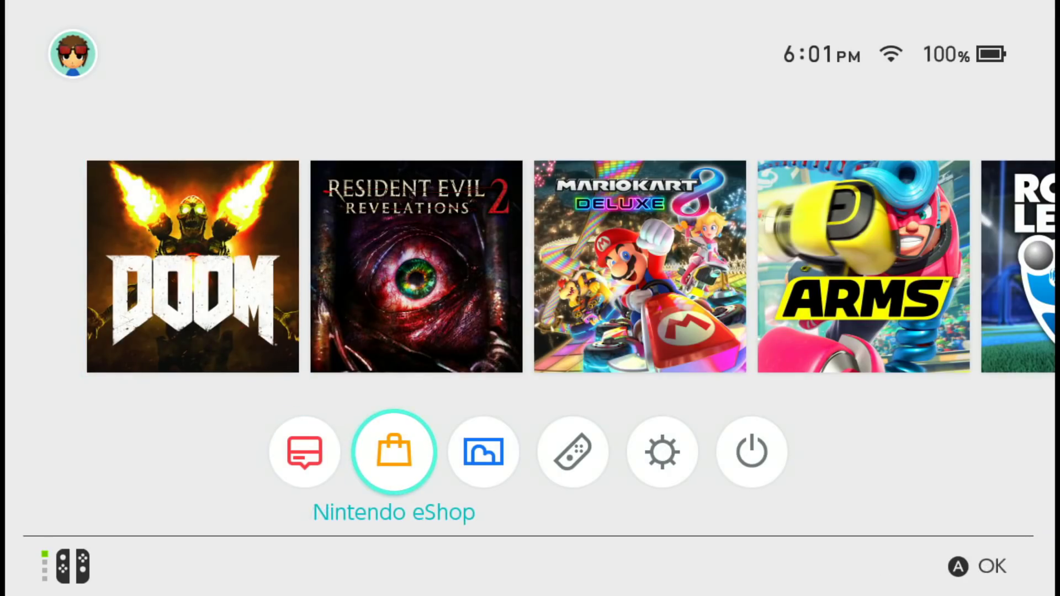
{"action": "key", "text": "Right"}
{"action": "key", "text": "Right"}
{"action": "key", "text": "Right"}
{"action": "key", "text": "Return"}
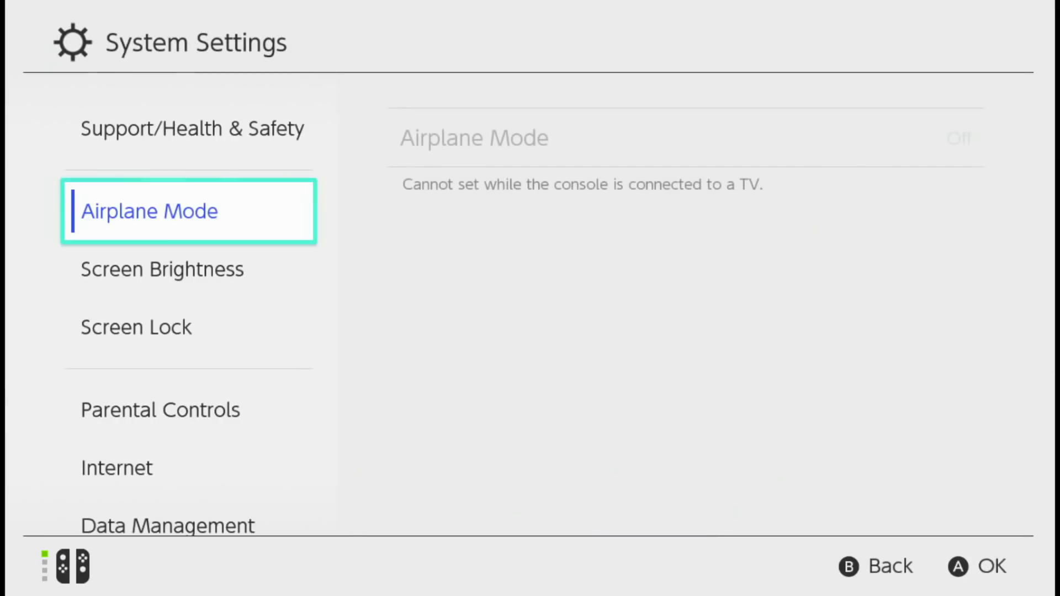
Run Test Connection in the Internet section, then return to the home menu
{"action": "key", "text": "Down"}
{"action": "key", "text": "Down"}
{"action": "key", "text": "Down"}
{"action": "key", "text": "Down"}
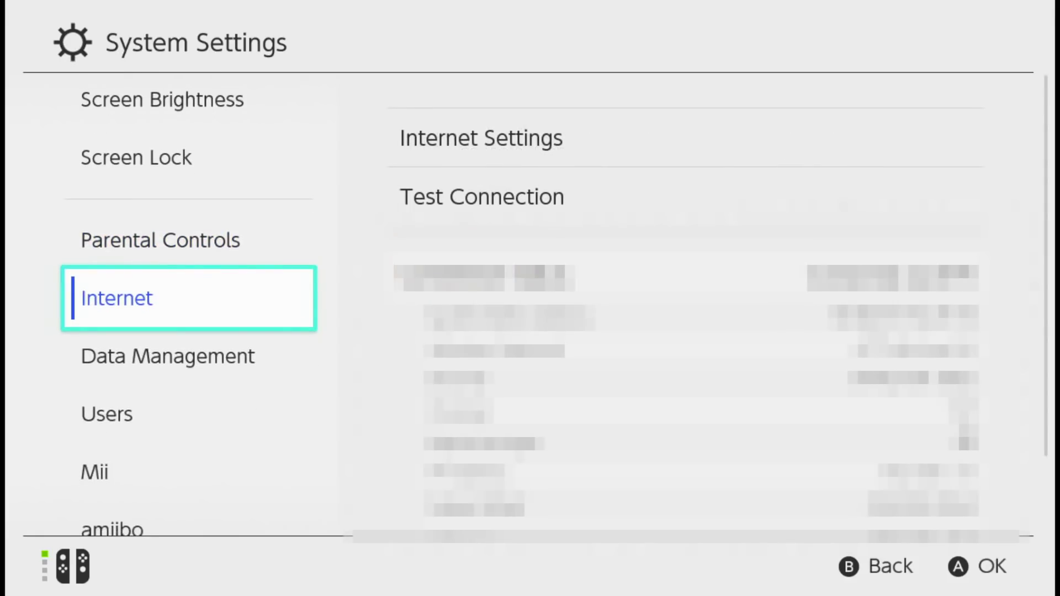
{"action": "key", "text": "Right"}
{"action": "key", "text": "Down"}
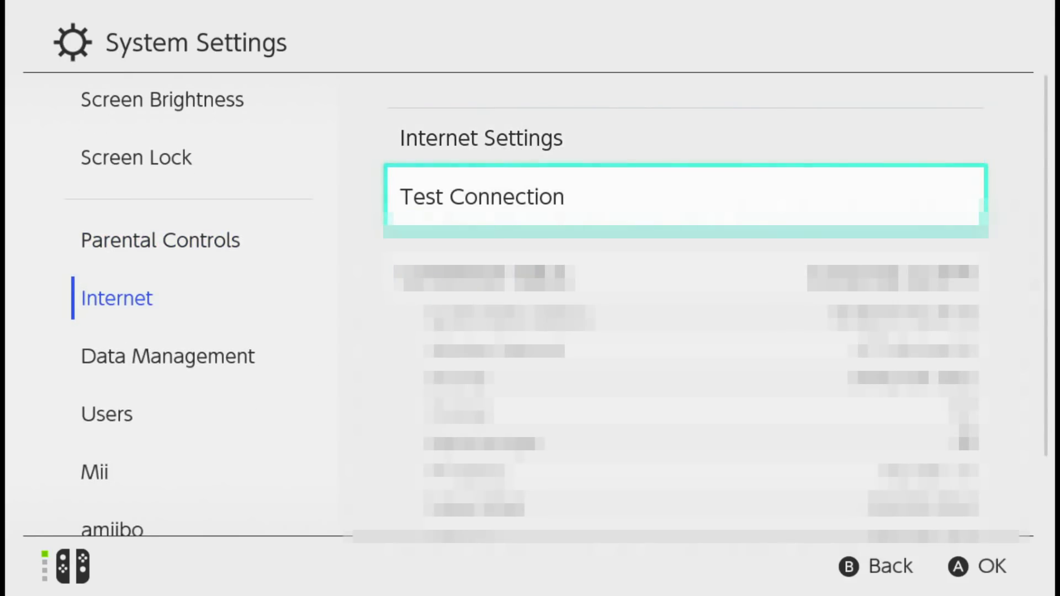
{"action": "key", "text": "Return"}
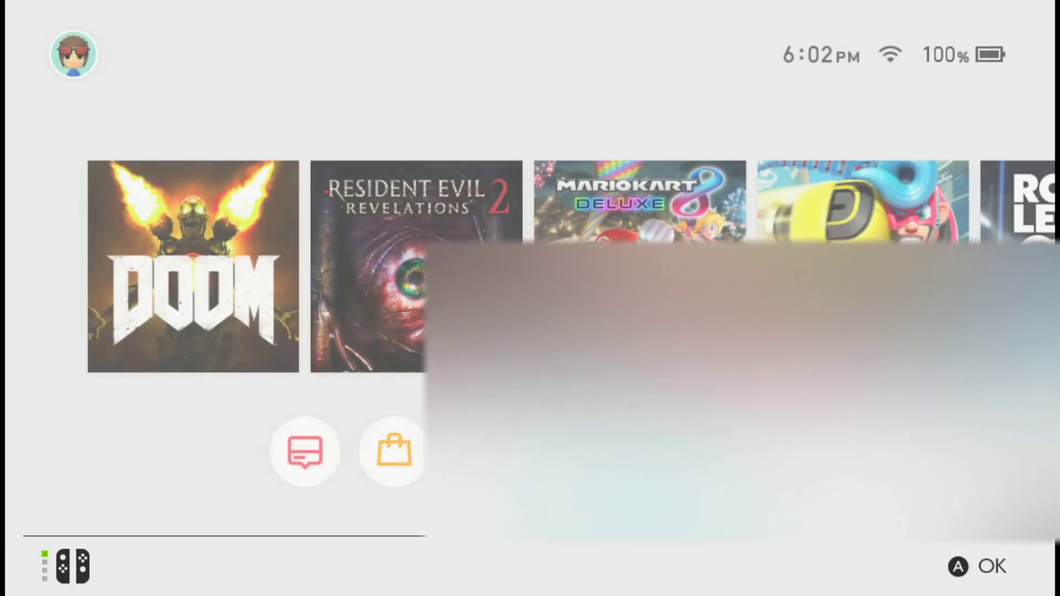
{"action": "key", "text": "Left"}
{"action": "key", "text": "Left"}
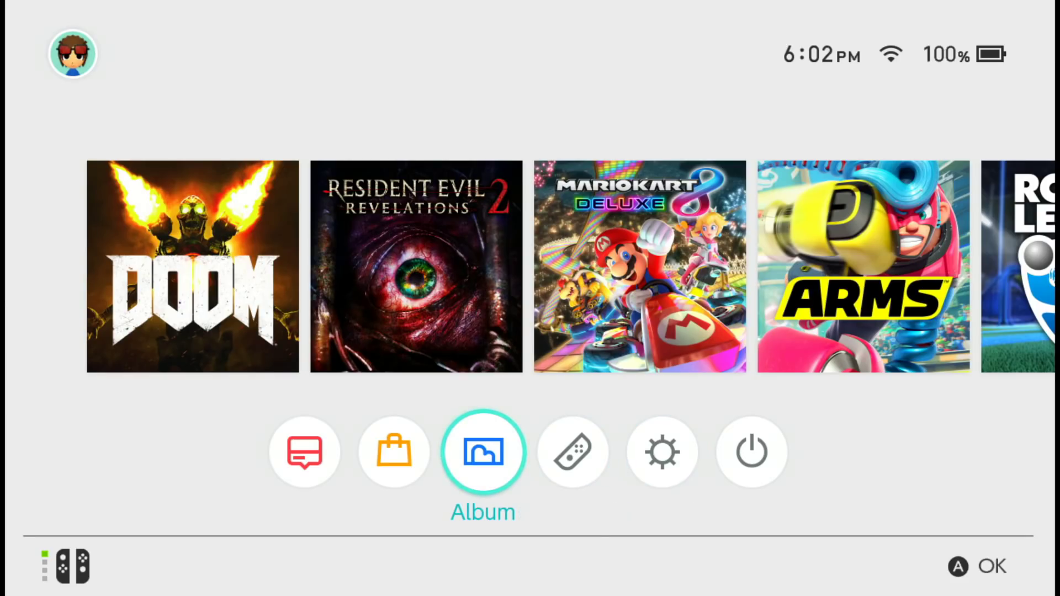